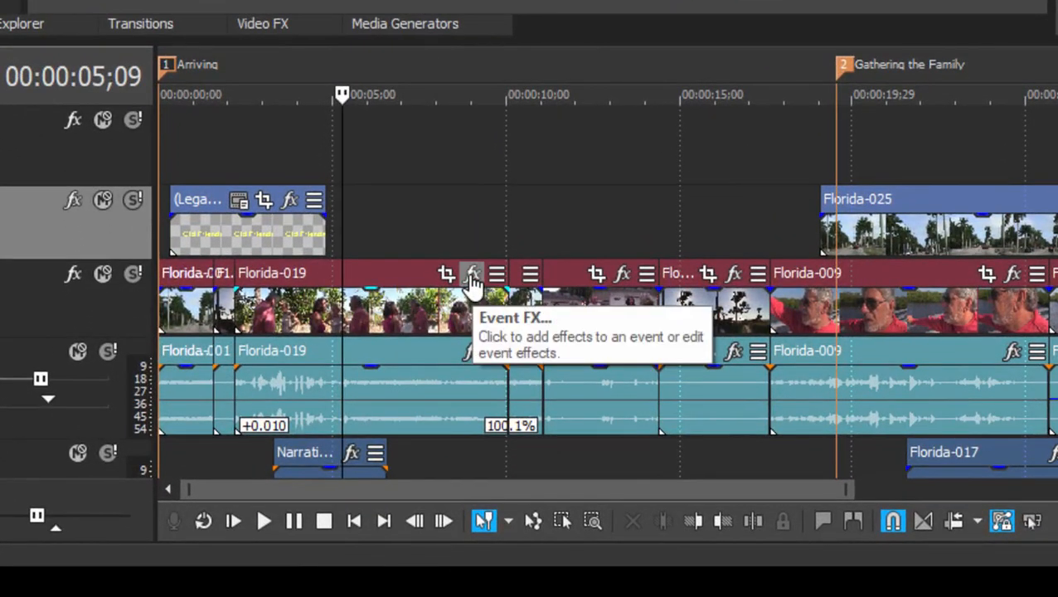
Add the VEGAS Cookie Cutter effect to the Florida-019 video event.
{"action": "left_click", "coordinate": [470, 276]}
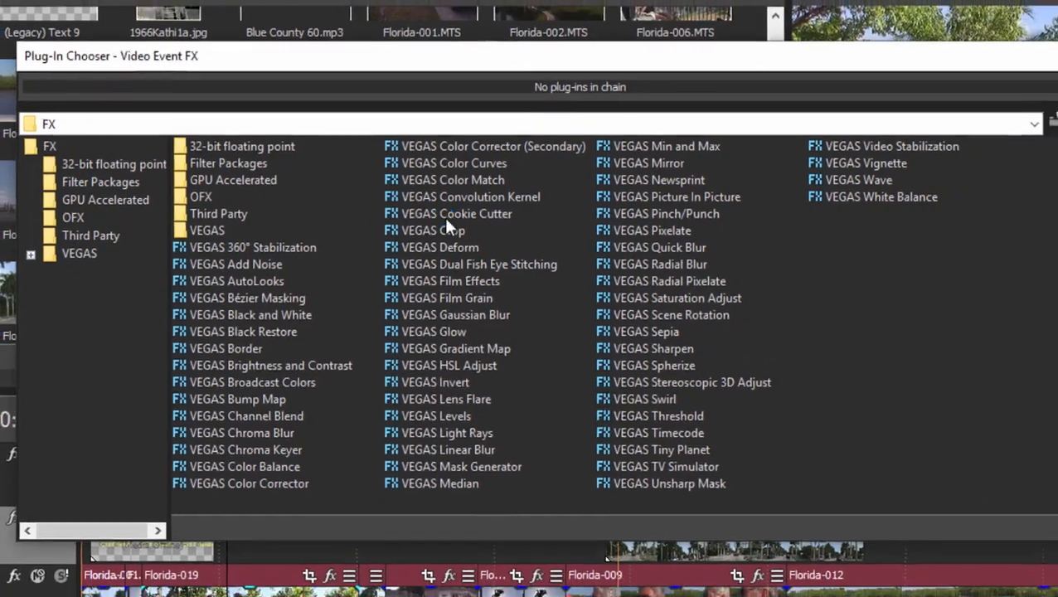
{"action": "left_click", "coordinate": [457, 215]}
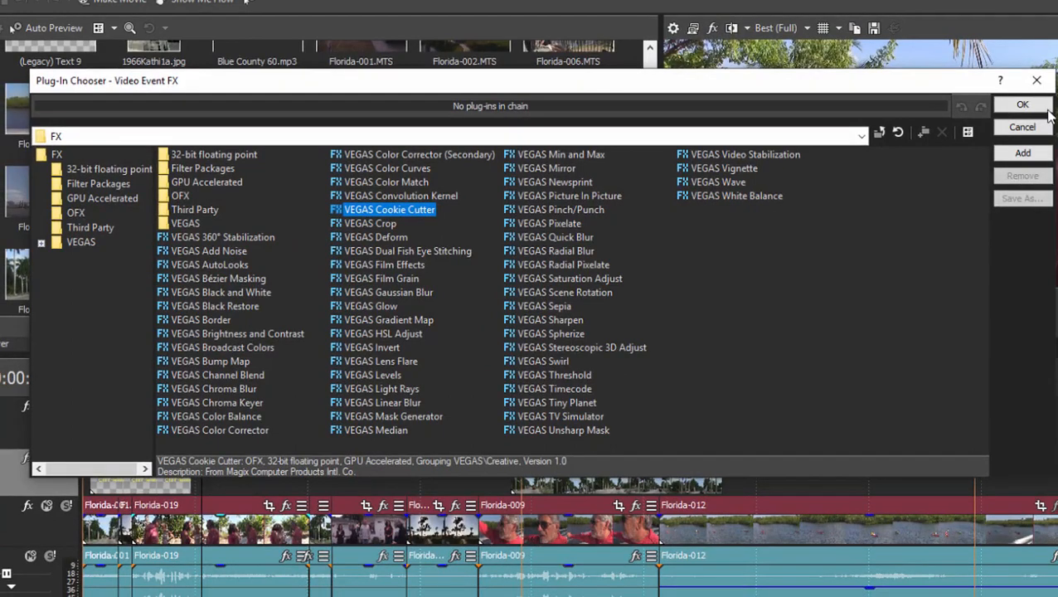
{"action": "left_click", "coordinate": [1023, 105]}
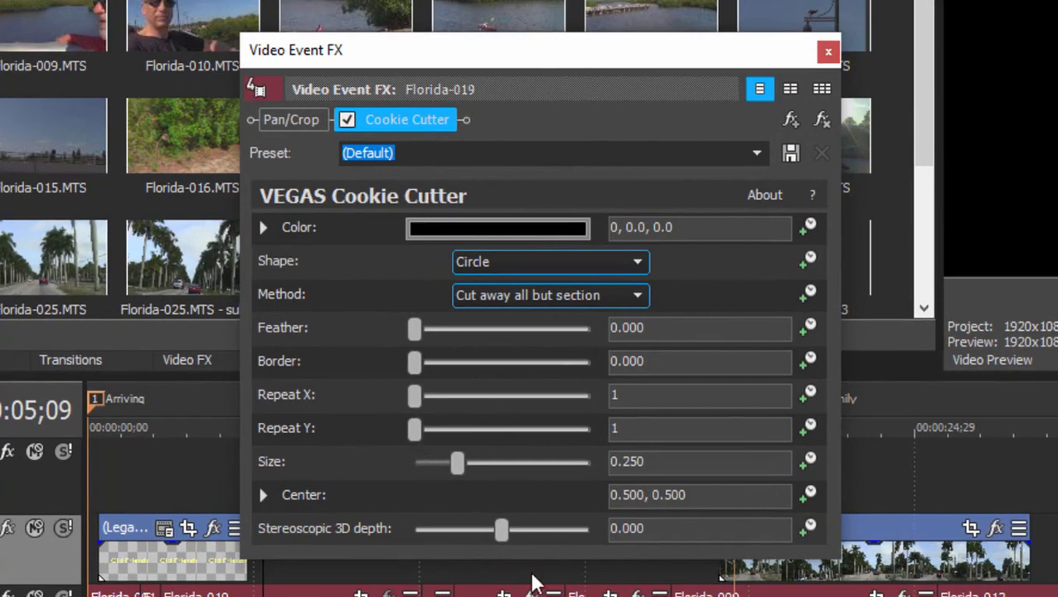
Try the Cookie Cutter presets Square, Center, White Border; Diamond, Center, Blurred; and Triangle Cut Out, Blue Border.
{"action": "left_click", "coordinate": [755, 160]}
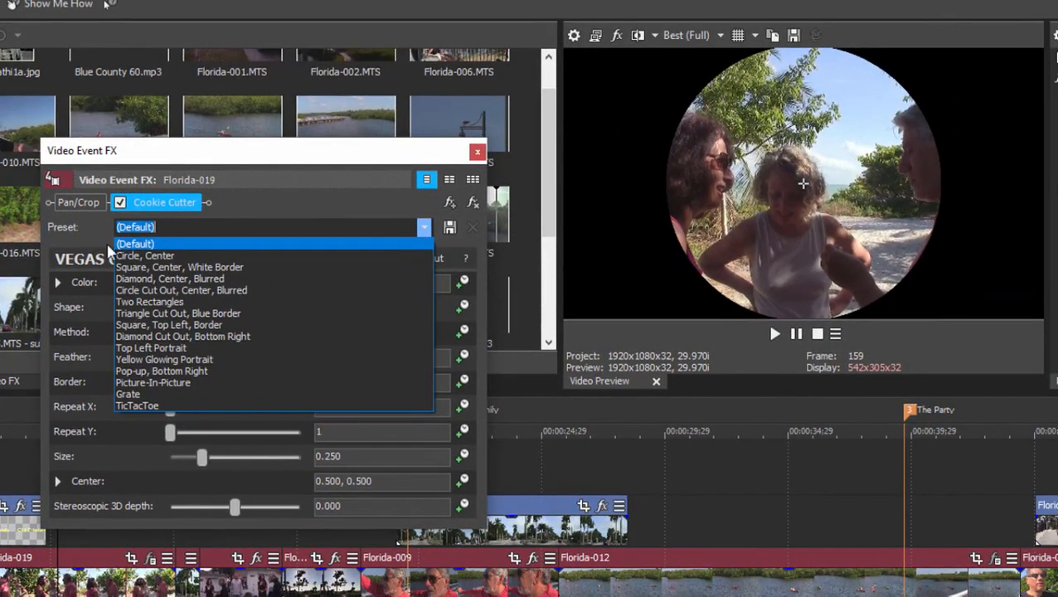
{"action": "left_click", "coordinate": [143, 267]}
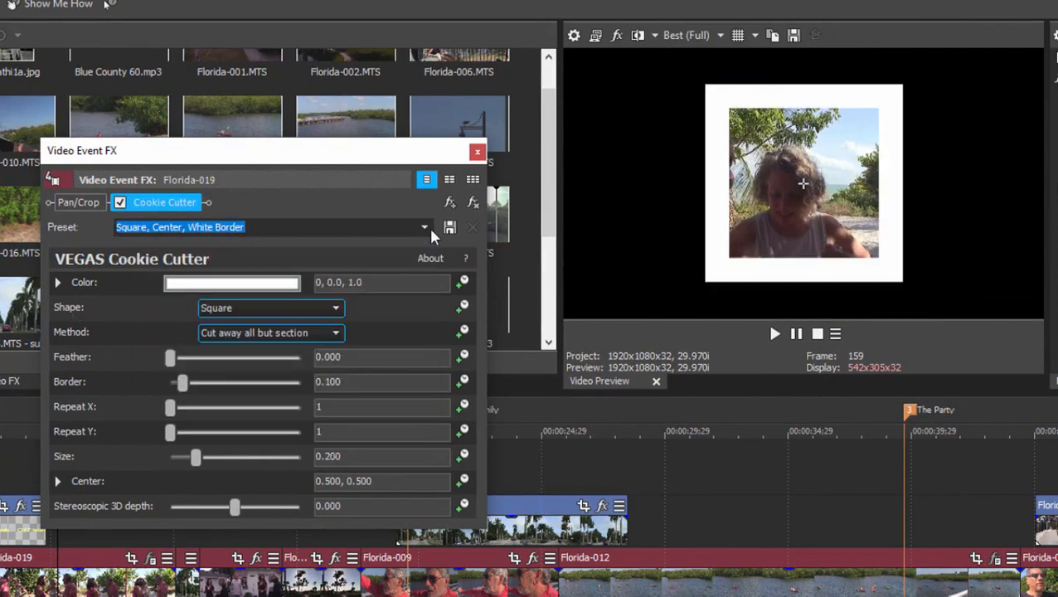
{"action": "left_click", "coordinate": [249, 228]}
{"action": "left_click", "coordinate": [217, 279]}
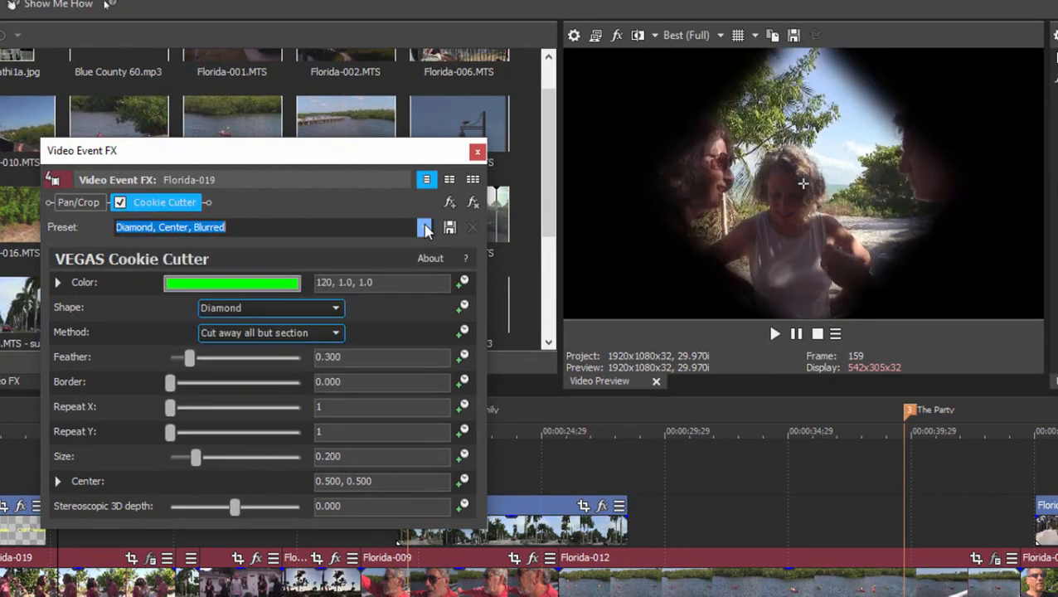
{"action": "left_click", "coordinate": [424, 228]}
{"action": "left_click", "coordinate": [328, 311]}
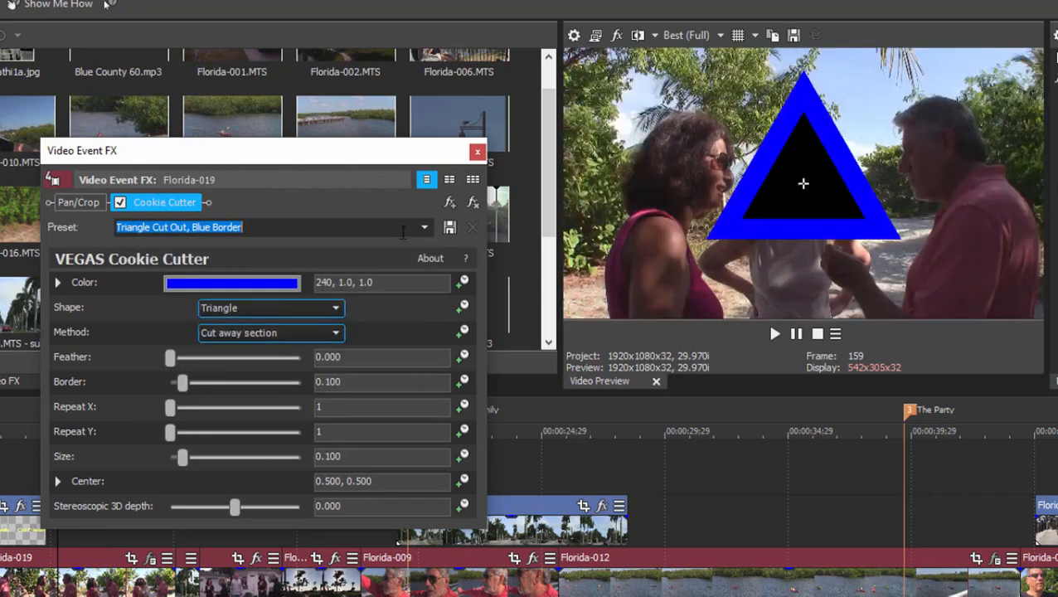
Try the Cookie Cutter presets Diamond Cut Out, Bottom Right; Yellow Glowing Portrait; and Picture-In-Picture.
{"action": "left_click", "coordinate": [424, 228]}
{"action": "left_click", "coordinate": [241, 335]}
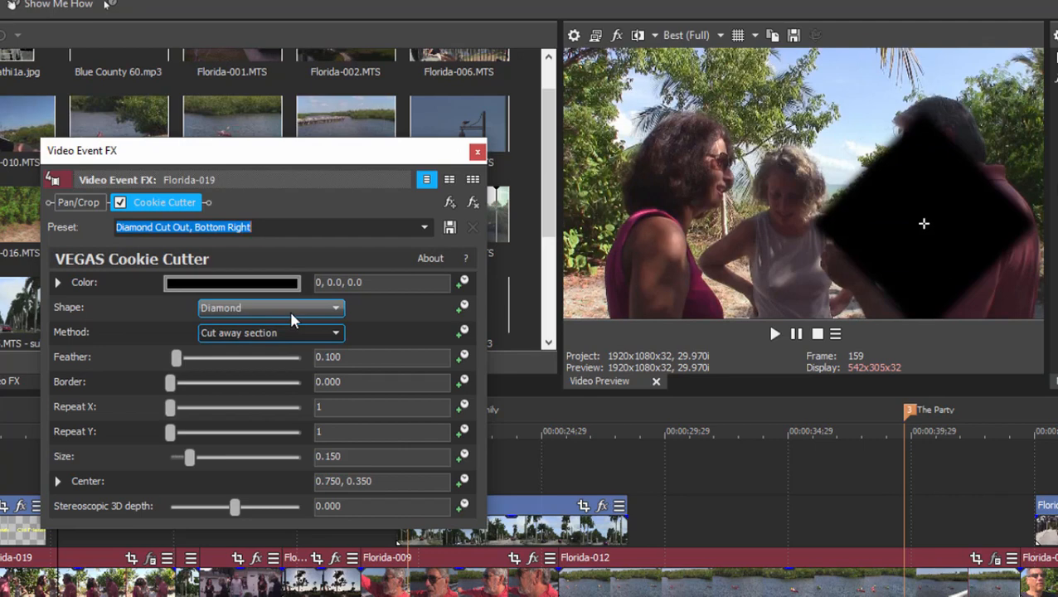
{"action": "left_click", "coordinate": [424, 227]}
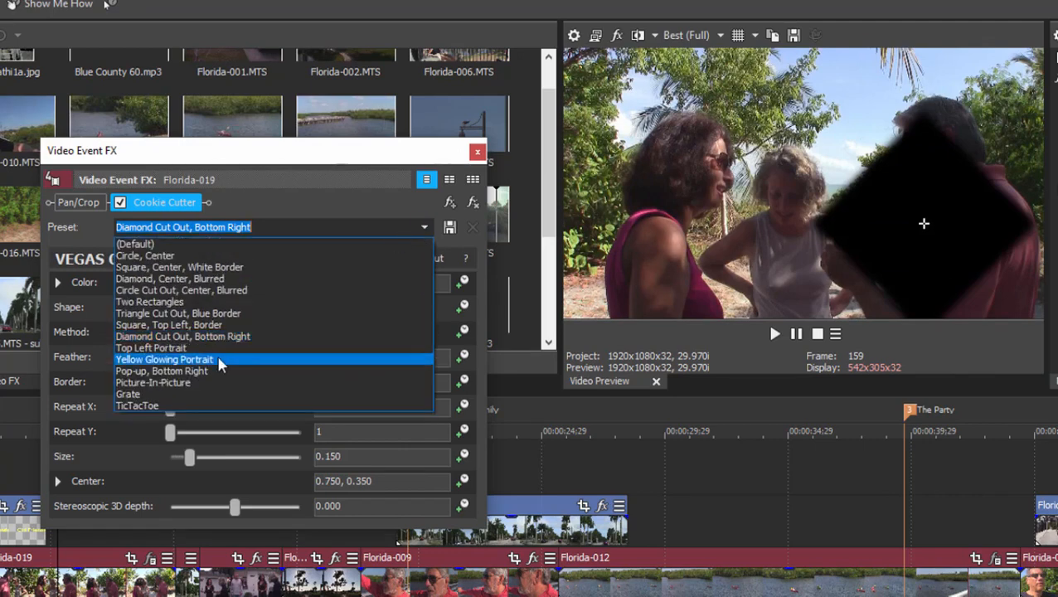
{"action": "left_click", "coordinate": [220, 360]}
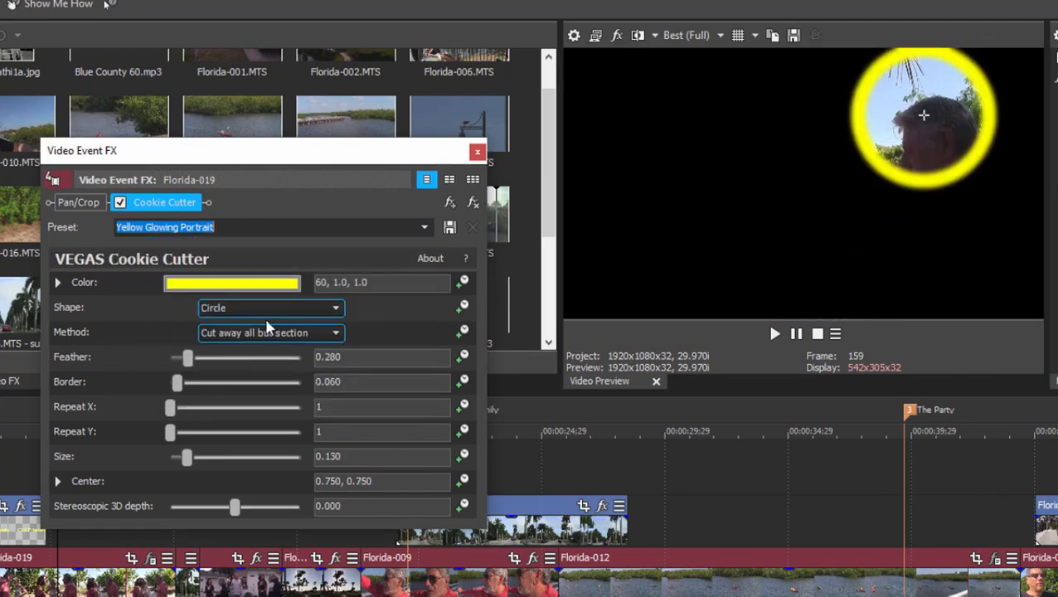
{"action": "left_click", "coordinate": [424, 228]}
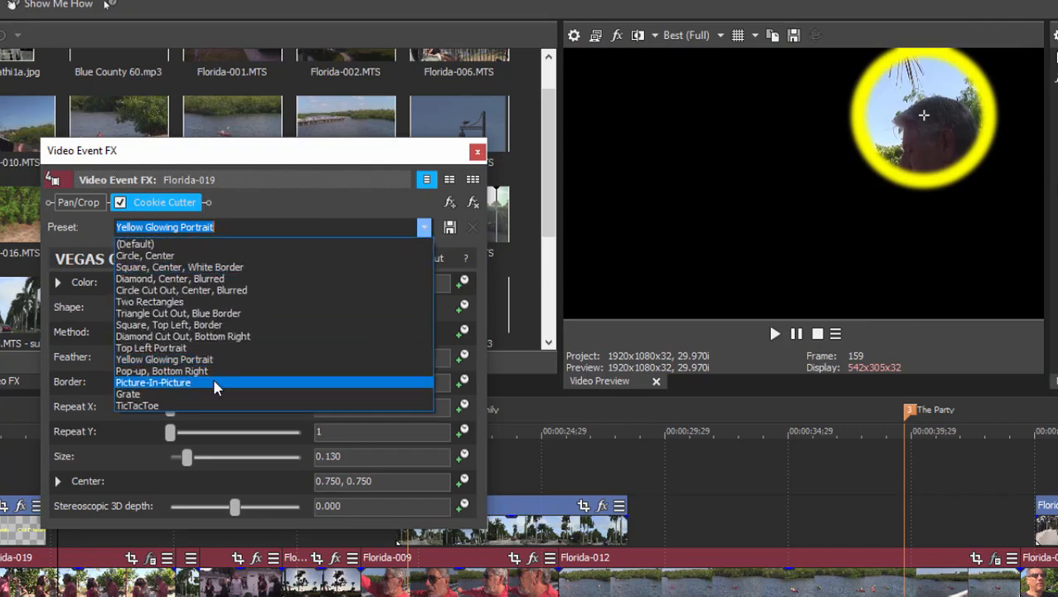
{"action": "left_click", "coordinate": [213, 378]}
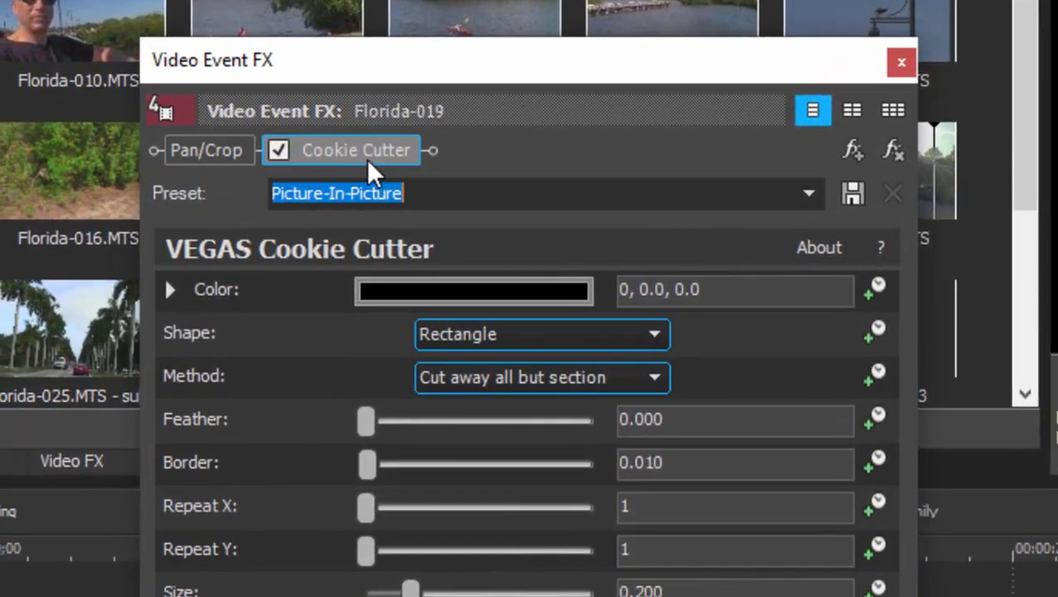
Switch the Cookie Cutter effect off and on again, and remove it from the Florida-019 event.
{"action": "left_click", "coordinate": [340, 154]}
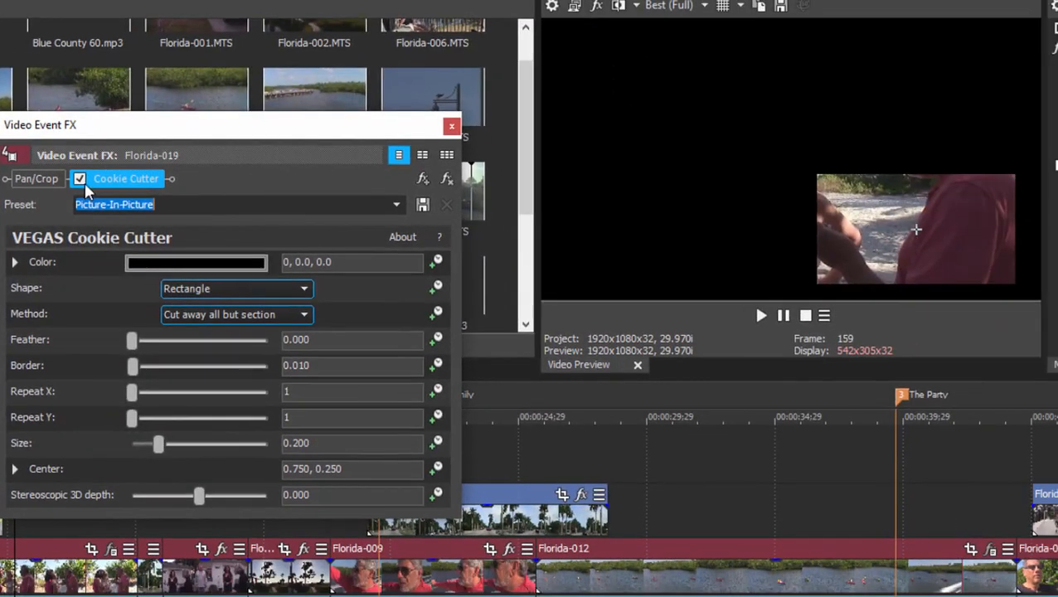
{"action": "left_click", "coordinate": [79, 181]}
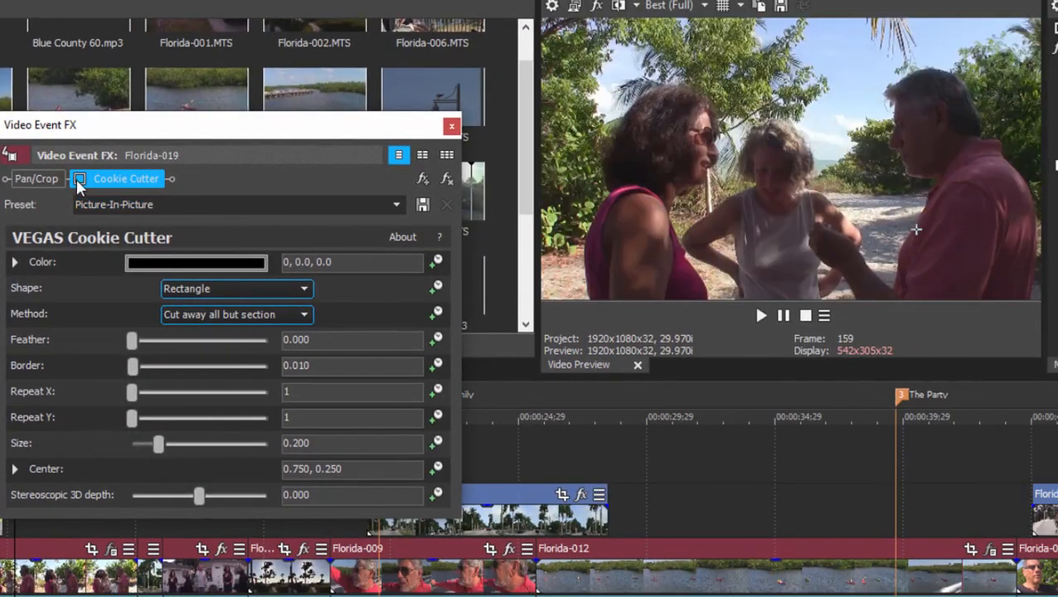
{"action": "left_click", "coordinate": [80, 181]}
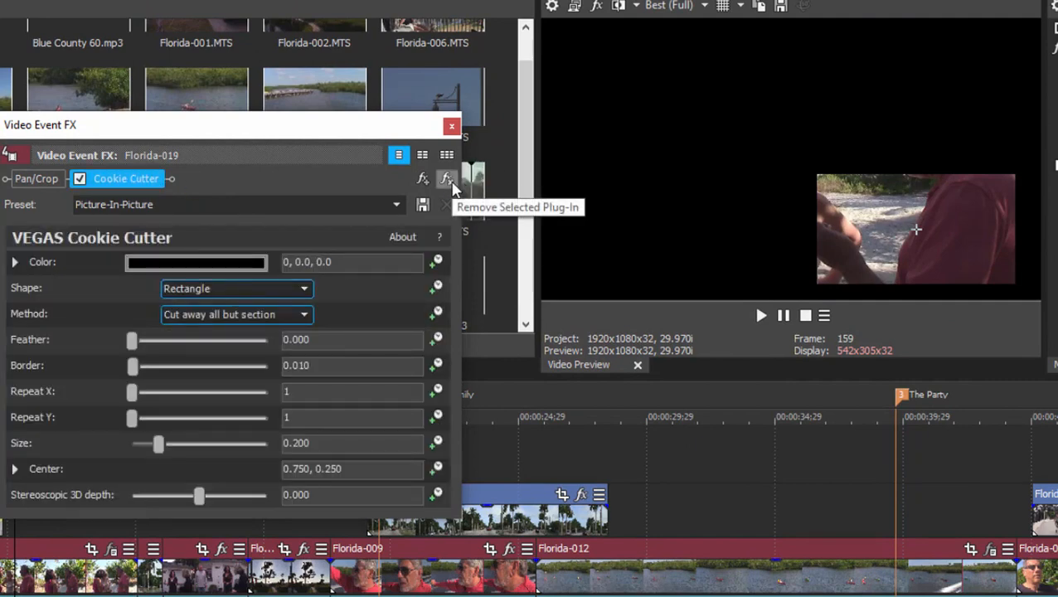
{"action": "left_click", "coordinate": [447, 180]}
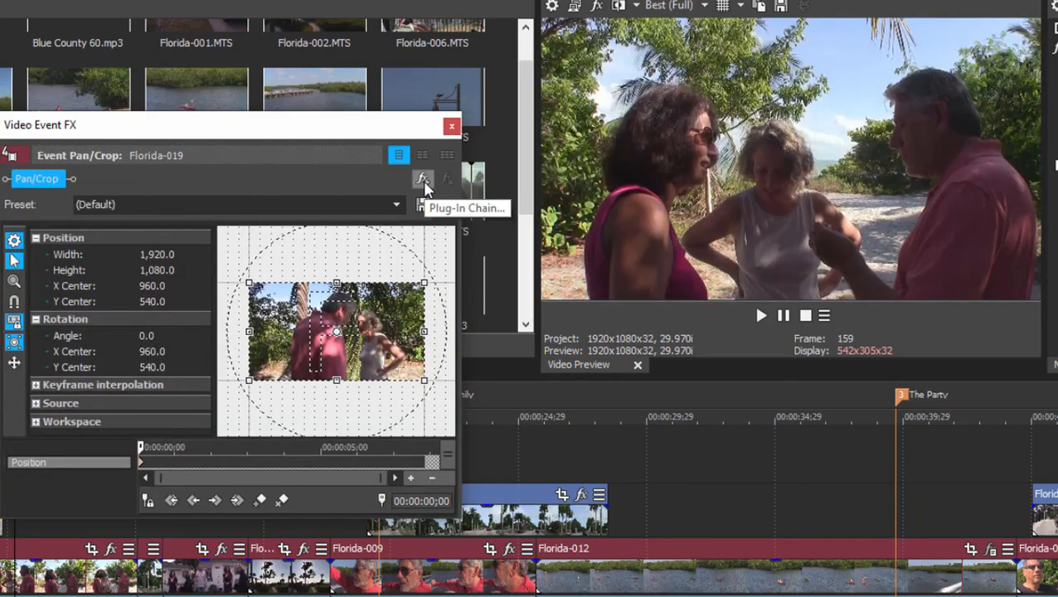
Add the VEGAS Black and White effect to the Florida-019 event and move its settings window clear of the timeline.
{"action": "left_click", "coordinate": [423, 181]}
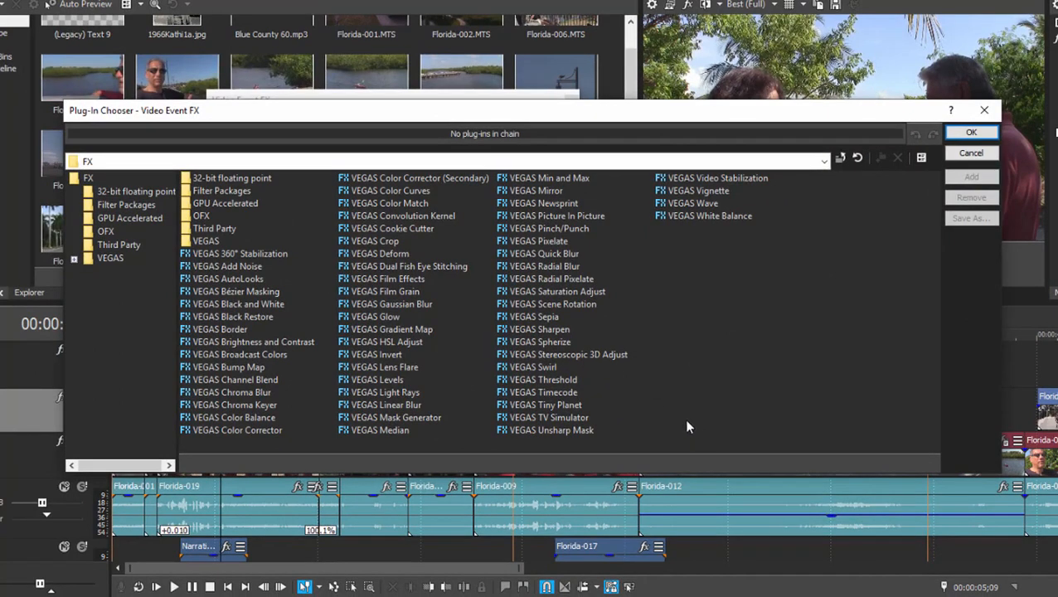
{"action": "left_click", "coordinate": [259, 306]}
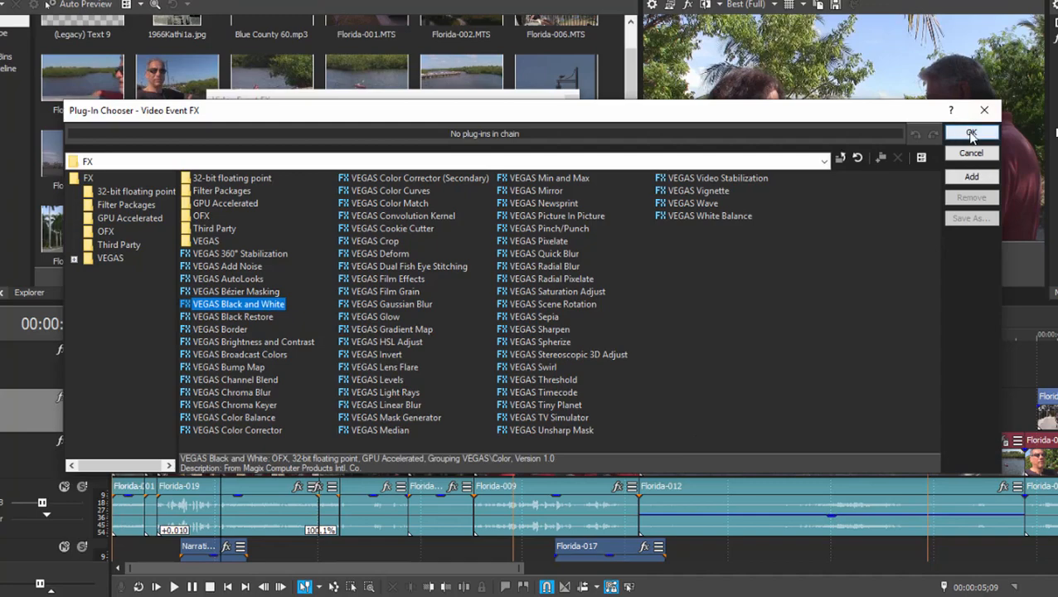
{"action": "left_click", "coordinate": [972, 135]}
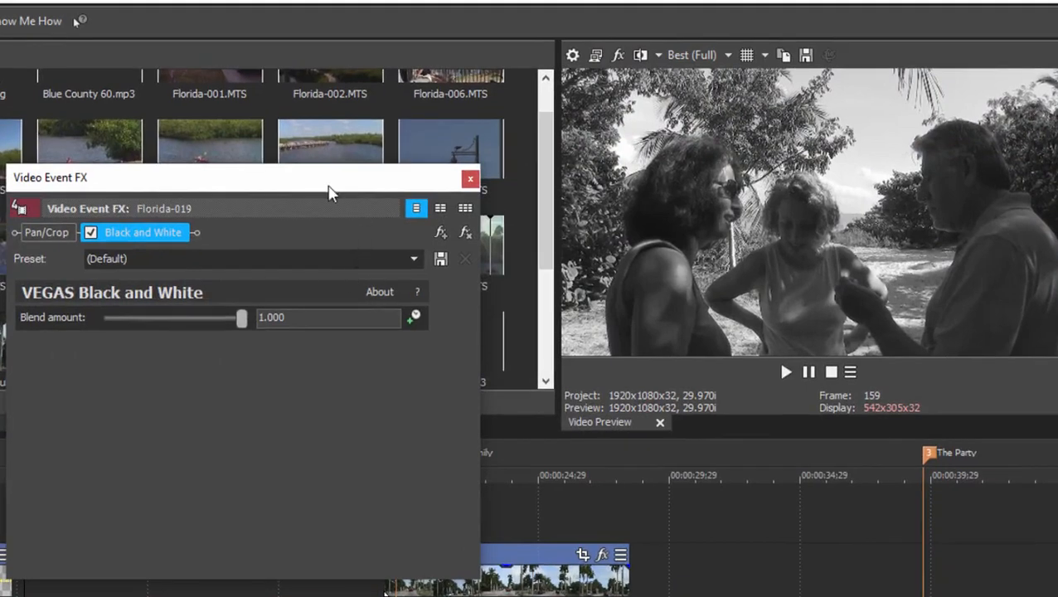
{"action": "left_click_drag", "start_coordinate": [329, 192], "coordinate": [396, 57]}
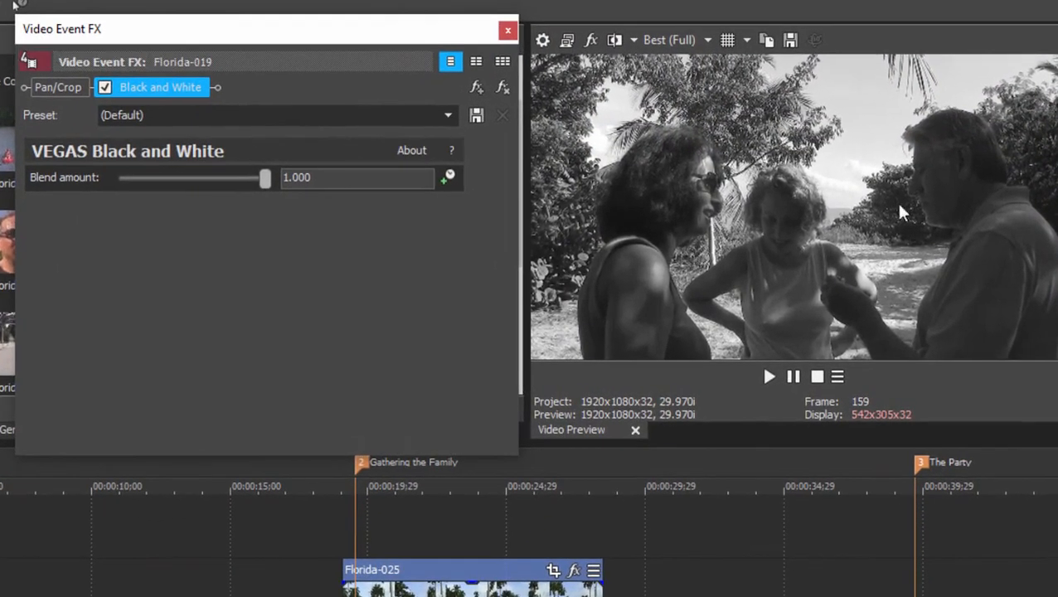
Look through the Black and White presets and try out the Blend amount slider.
{"action": "left_click", "coordinate": [449, 115]}
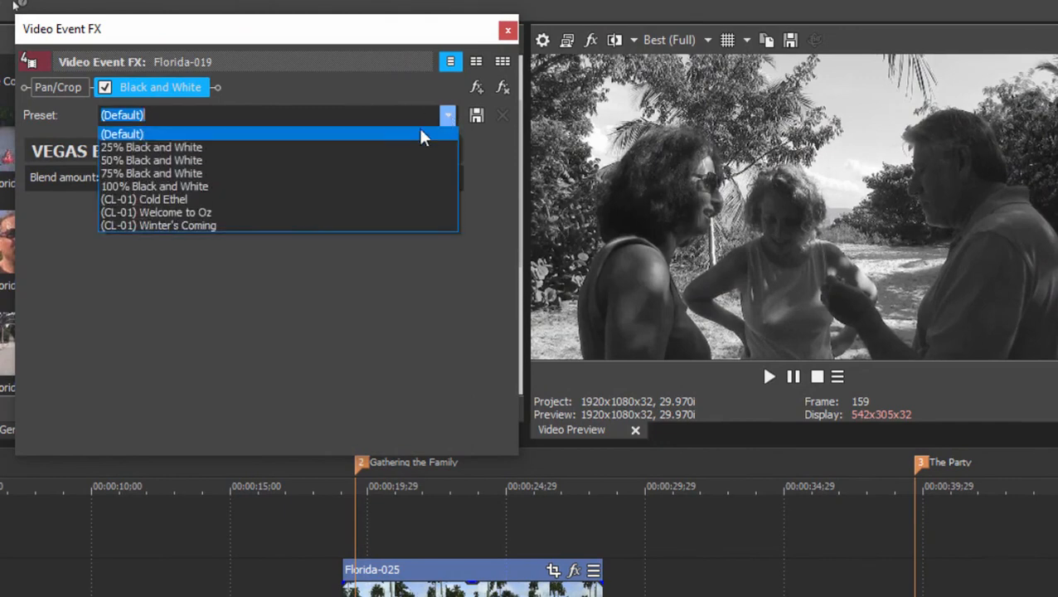
{"action": "left_click", "coordinate": [220, 319]}
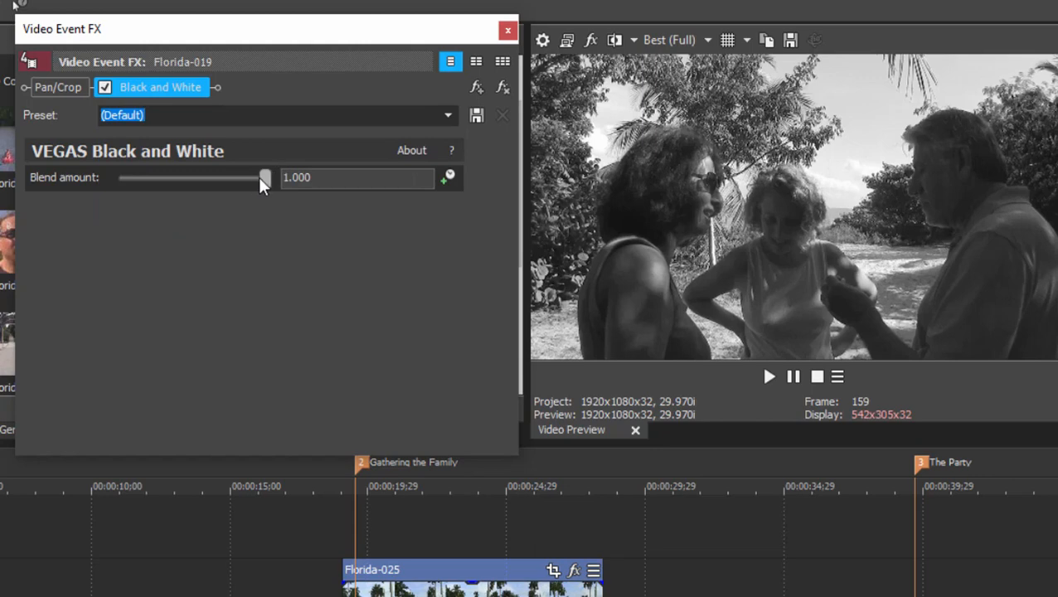
{"action": "left_click_drag", "start_coordinate": [268, 176], "coordinate": [272, 279]}
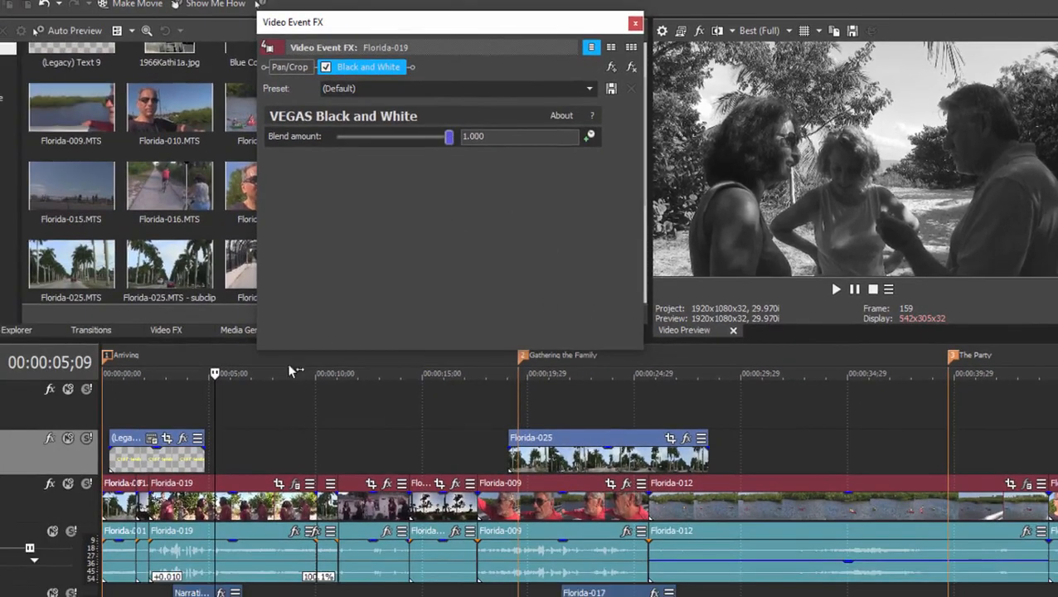
Turn on animation for the Black and White effect's Blend amount and sync the keyframe cursor to the media timeline.
{"action": "left_click_drag", "start_coordinate": [216, 374], "coordinate": [155, 389]}
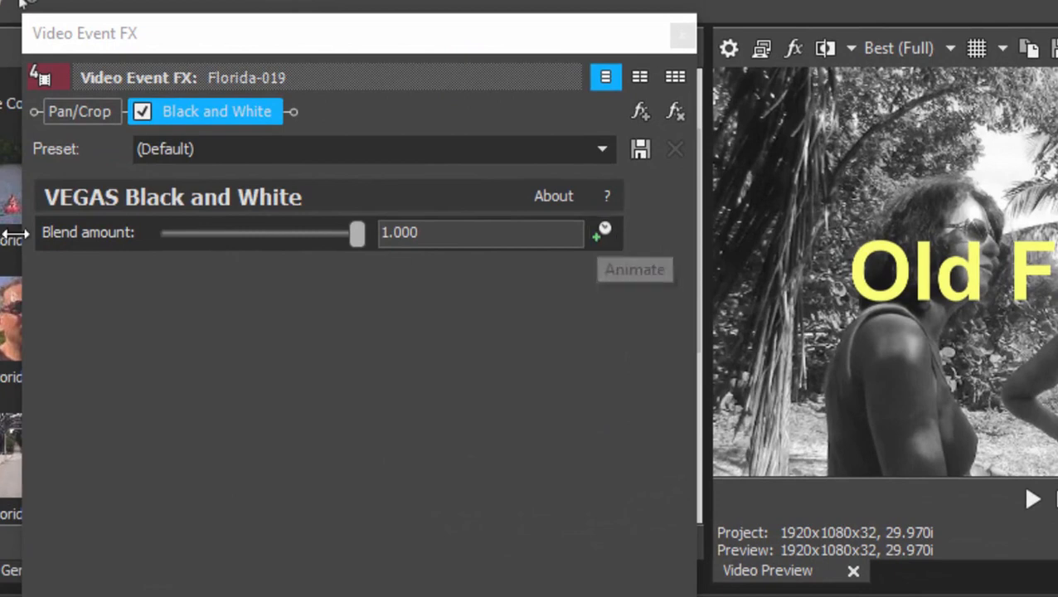
{"action": "left_click", "coordinate": [601, 235]}
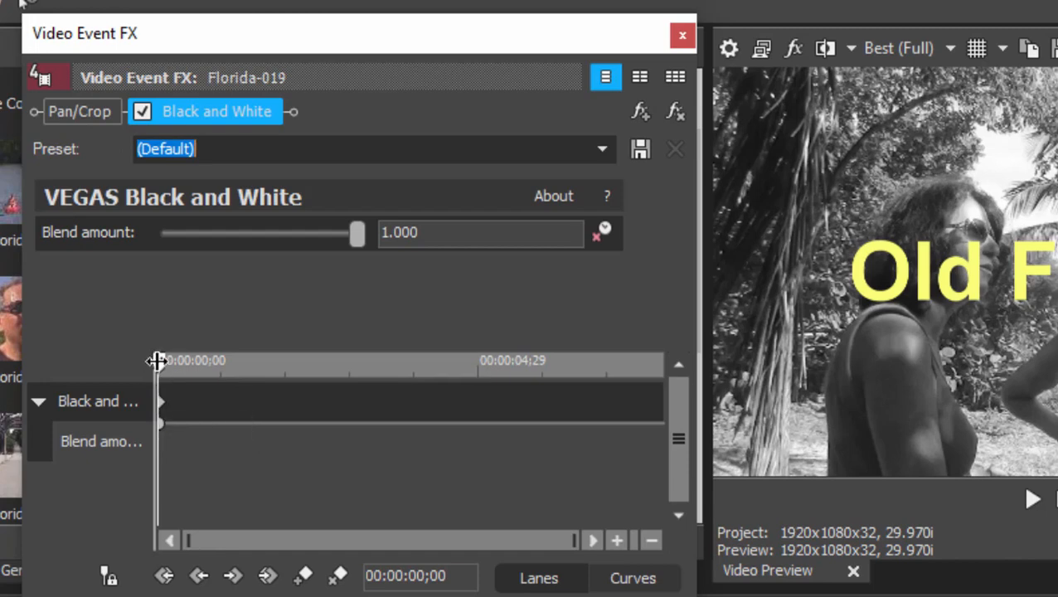
{"action": "left_click_drag", "start_coordinate": [160, 367], "coordinate": [182, 365]}
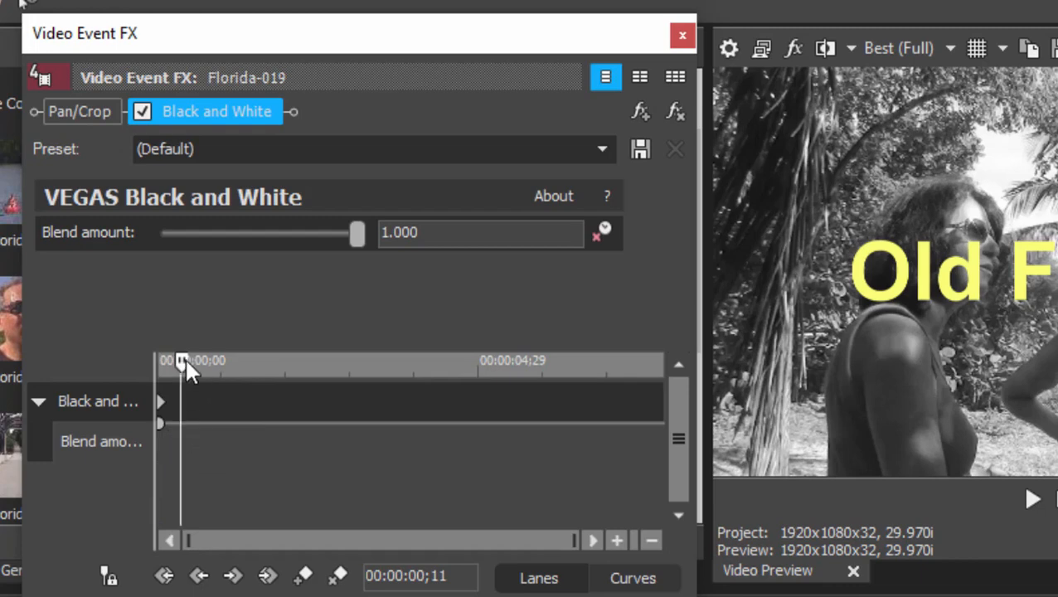
{"action": "left_click_drag", "start_coordinate": [184, 361], "coordinate": [137, 382]}
{"action": "left_click", "coordinate": [284, 368]}
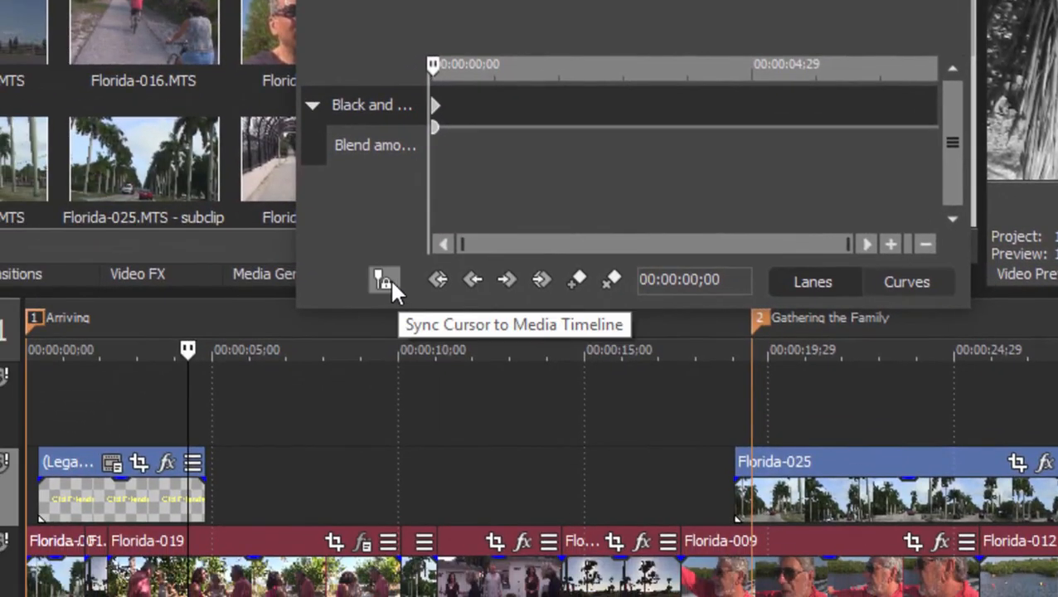
{"action": "left_click", "coordinate": [383, 278]}
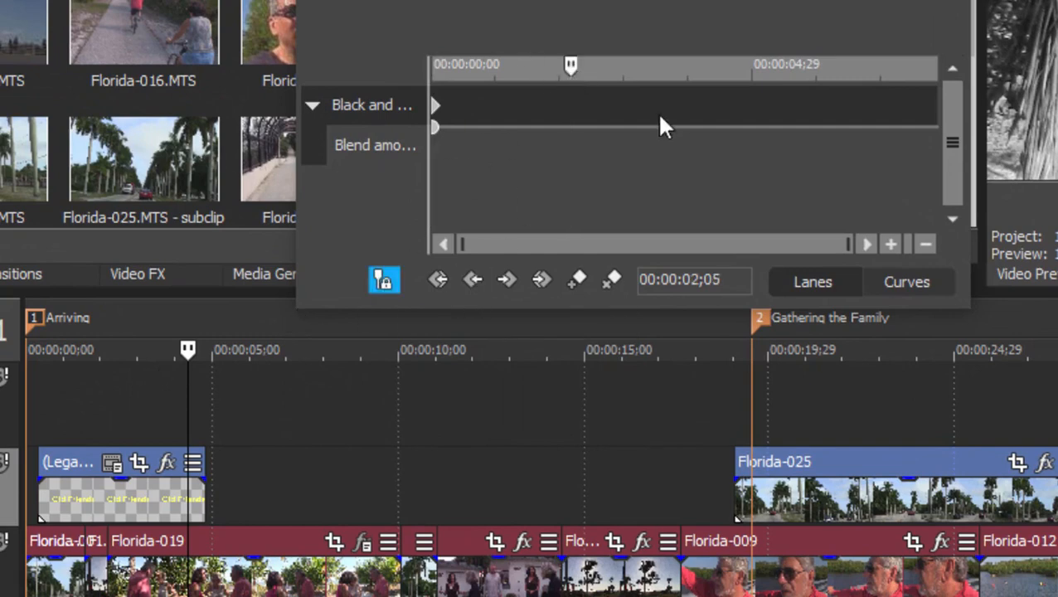
Create a Black and White keyframe at 00:00:01;28 on the effect's keyframe timeline.
{"action": "left_click_drag", "start_coordinate": [570, 68], "coordinate": [466, 93]}
{"action": "left_click_drag", "start_coordinate": [445, 114], "coordinate": [565, 113]}
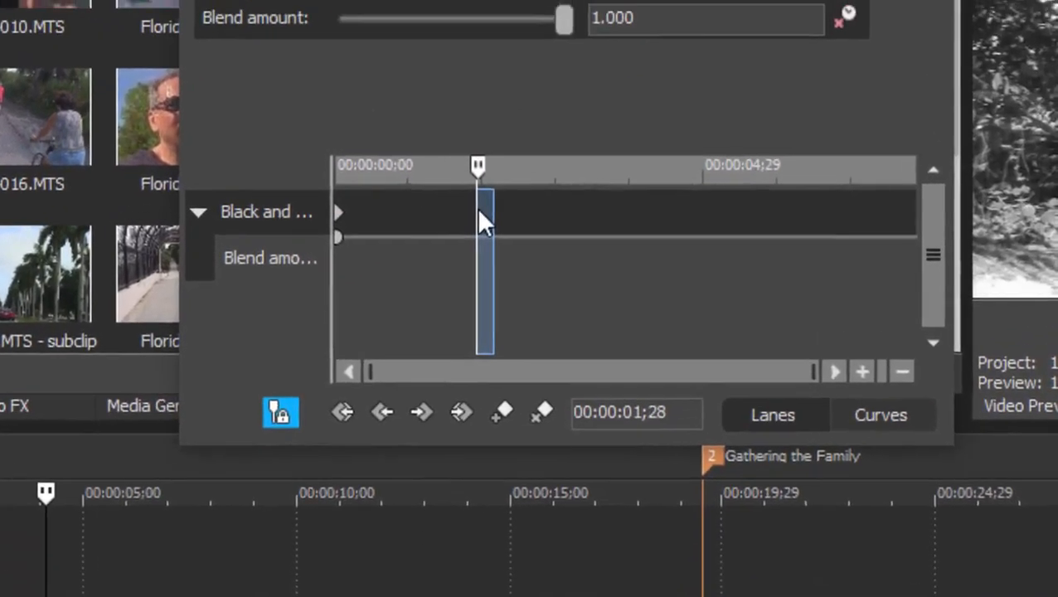
{"action": "left_click_drag", "start_coordinate": [479, 208], "coordinate": [479, 208]}
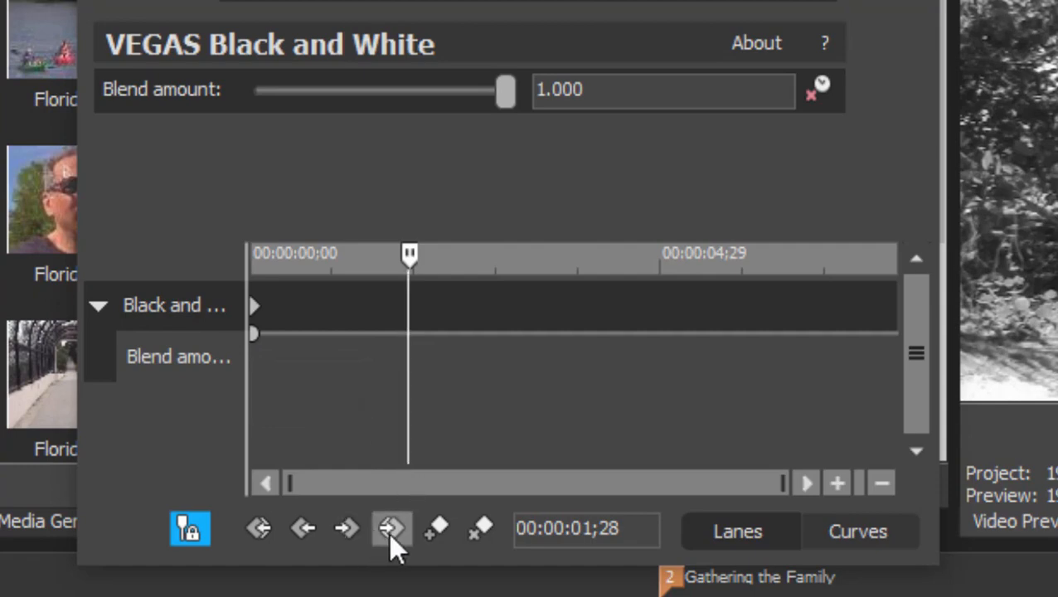
{"action": "left_click", "coordinate": [433, 522]}
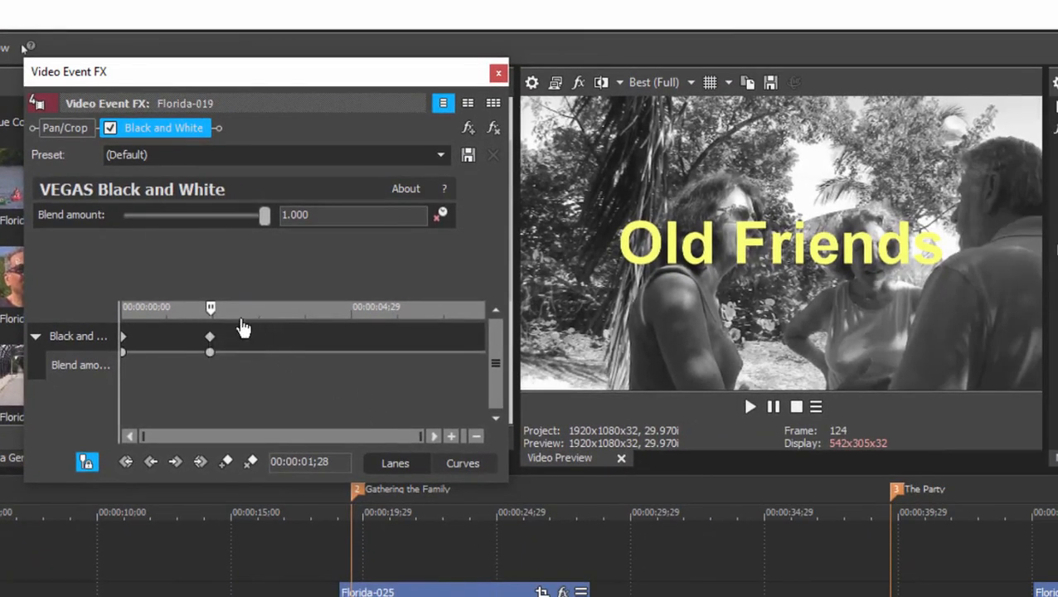
Set the Blend amount to 0.000 at 00:00:02;29 on the effect's keyframe timeline.
{"action": "left_click_drag", "start_coordinate": [214, 310], "coordinate": [257, 322]}
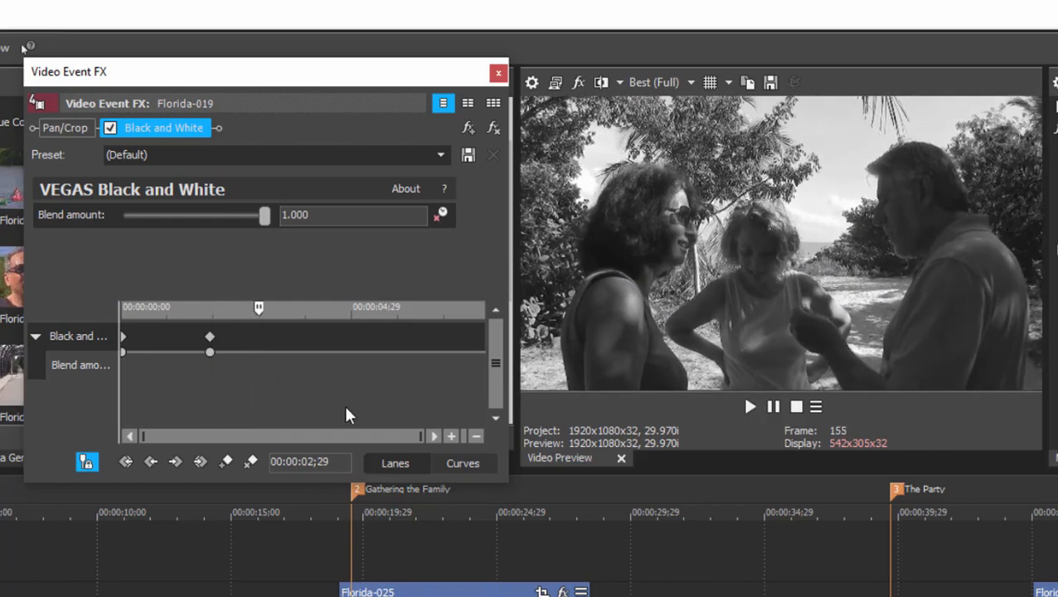
{"action": "left_click", "coordinate": [264, 217]}
{"action": "left_click_drag", "start_coordinate": [264, 217], "coordinate": [78, 214]}
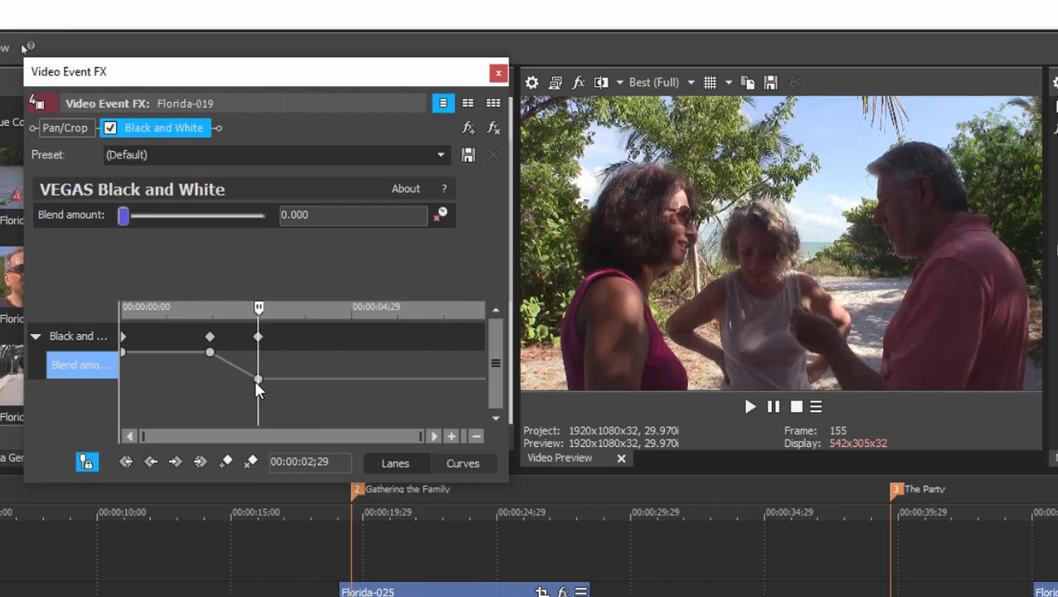
{"action": "left_click", "coordinate": [256, 311]}
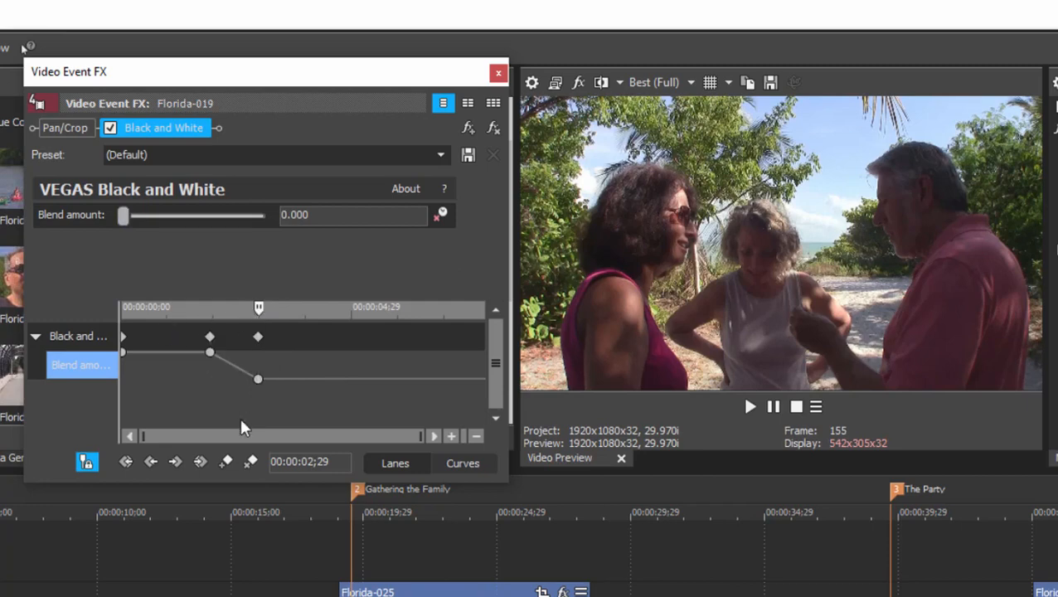
Play the Florida-019 event from the start of its keyframe timeline to review the black-and-white to colour transition.
{"action": "left_click_drag", "start_coordinate": [258, 310], "coordinate": [71, 313]}
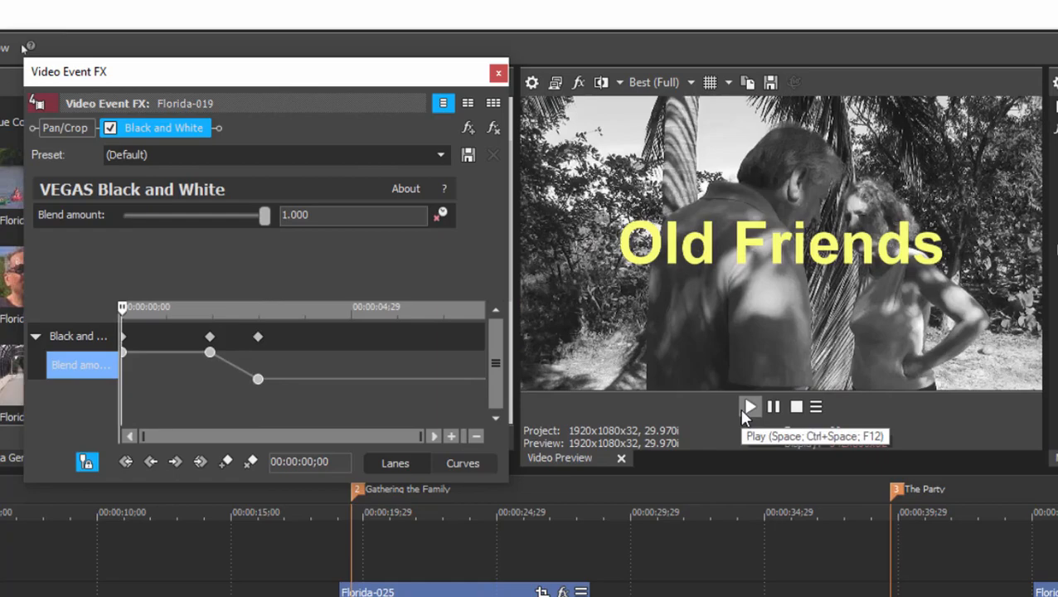
{"action": "left_click", "coordinate": [746, 408]}
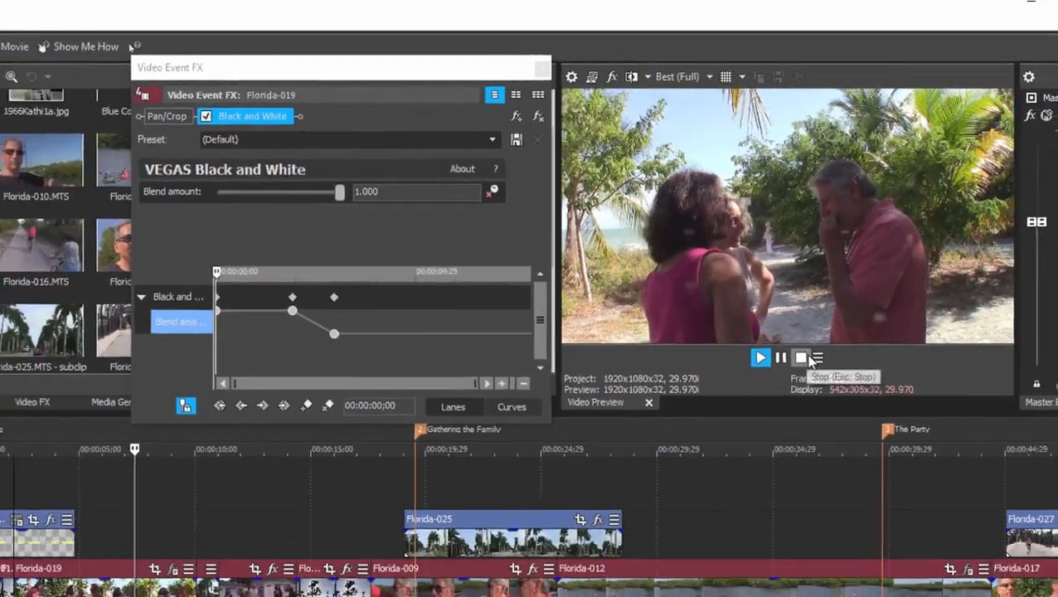
{"action": "left_click", "coordinate": [796, 406]}
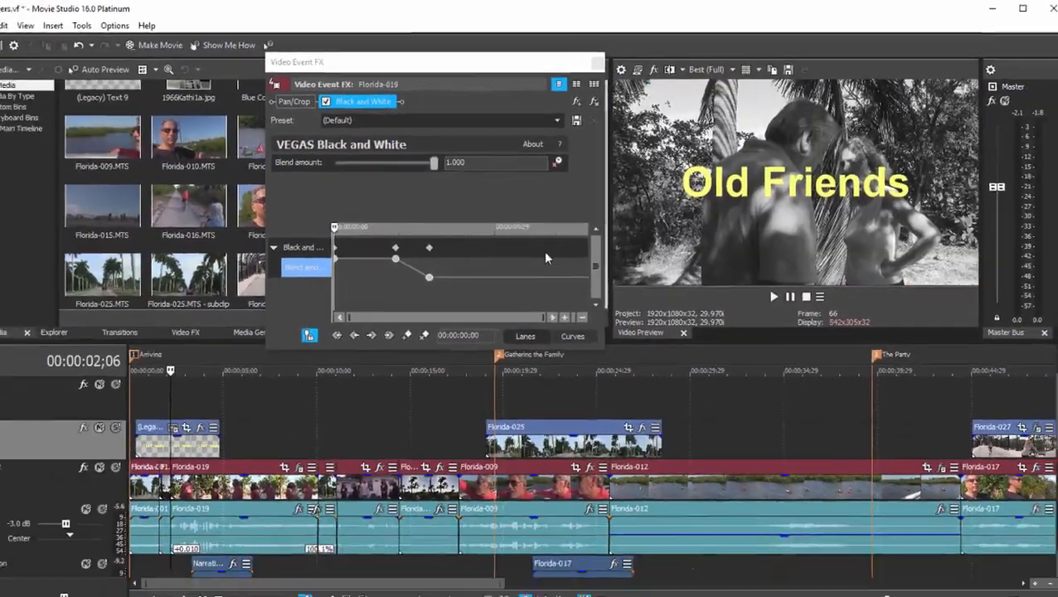